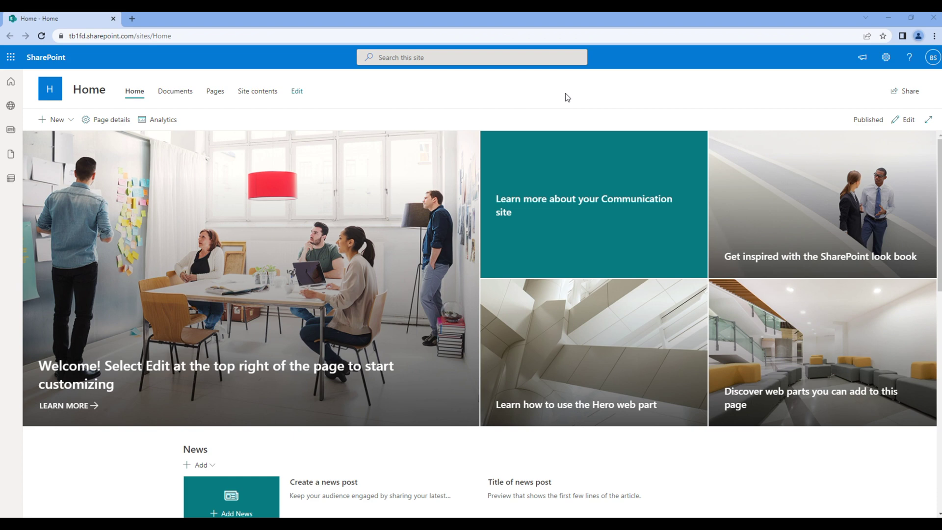
Step: Open the SharePoint admin center from the Microsoft 365 admin center and list its active sites
{"action": "left_click", "coordinate": [4, 59]}
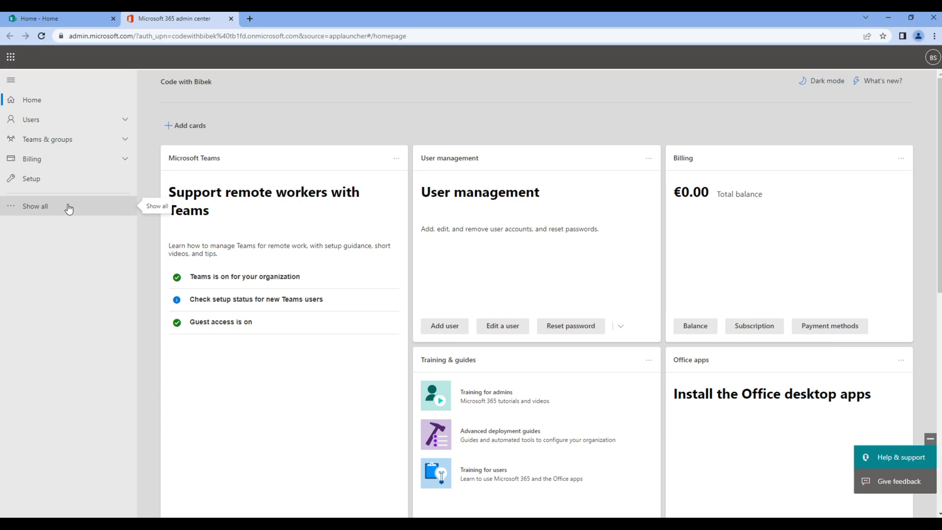
{"action": "left_click", "coordinate": [64, 209]}
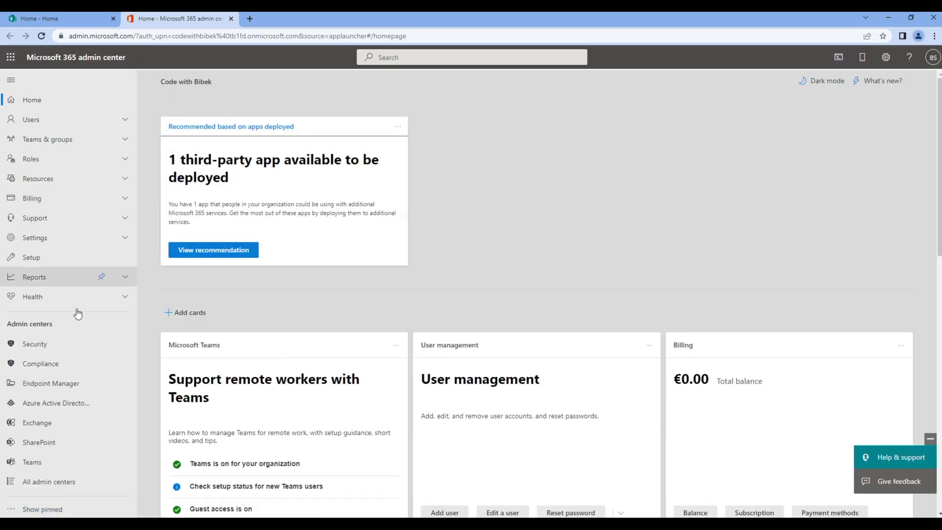
{"action": "left_click", "coordinate": [66, 441]}
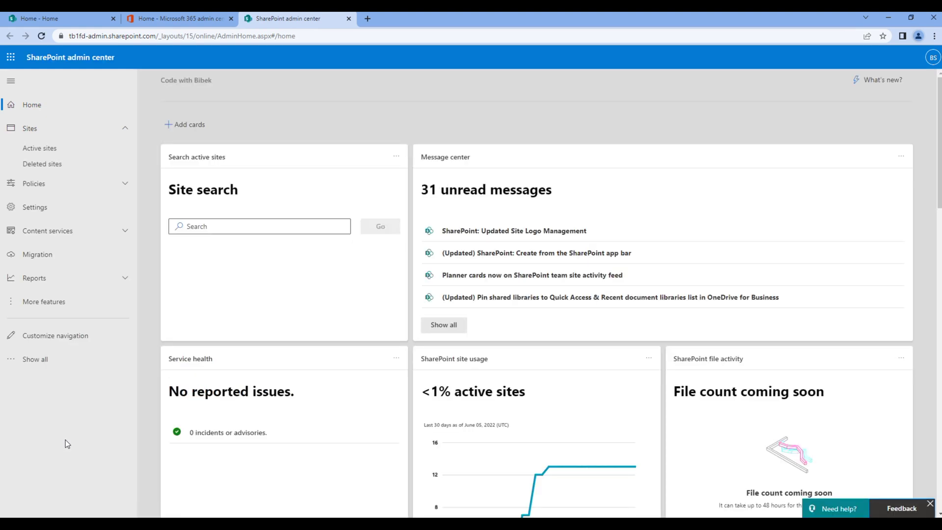
{"action": "left_click", "coordinate": [73, 148]}
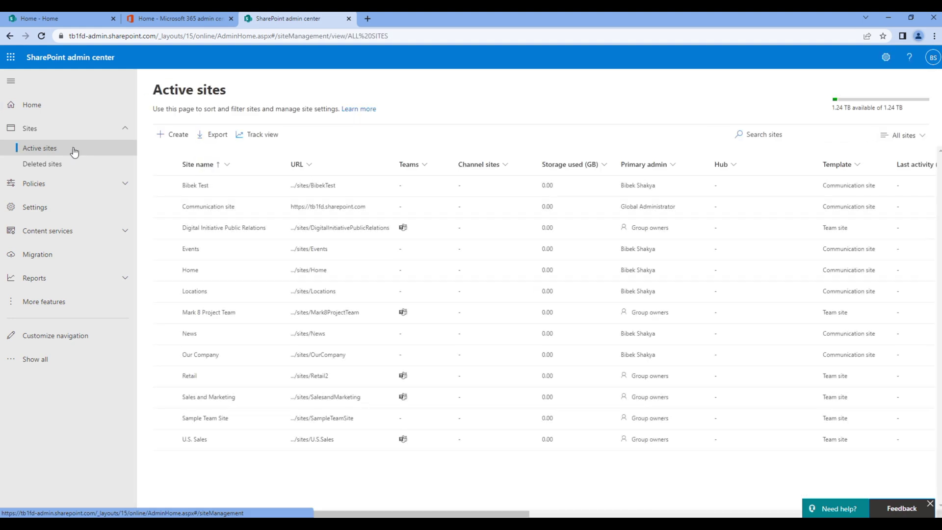
Step: Register the Home site as a hub site, keeping the hub name Home
{"action": "left_click", "coordinate": [164, 271]}
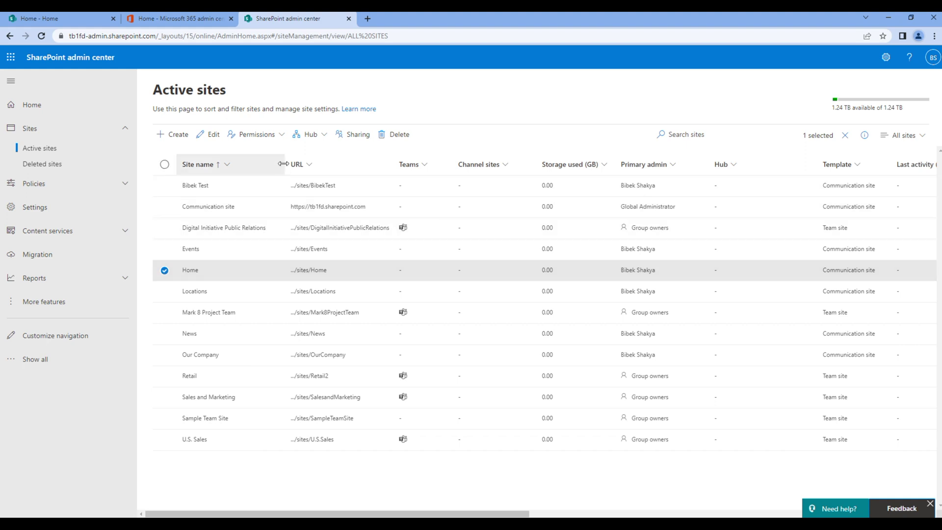
{"action": "left_click", "coordinate": [322, 138]}
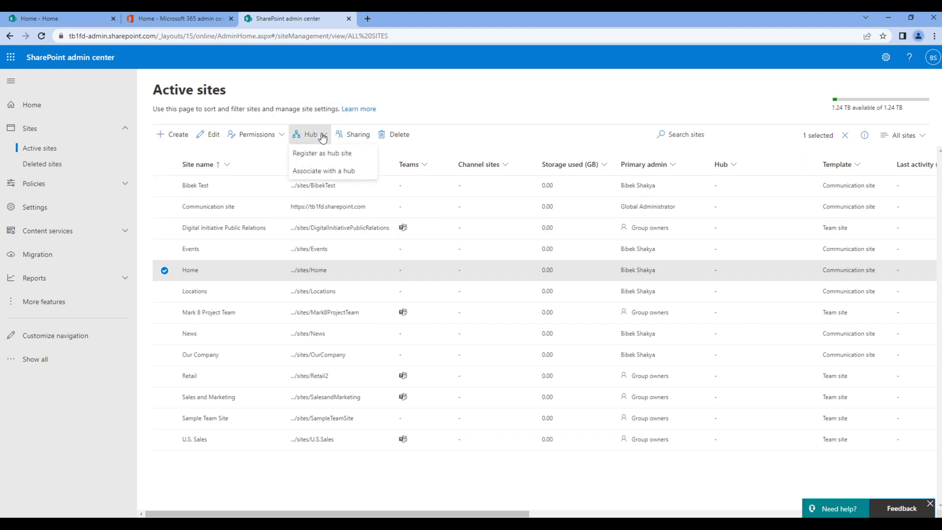
{"action": "left_click", "coordinate": [362, 155]}
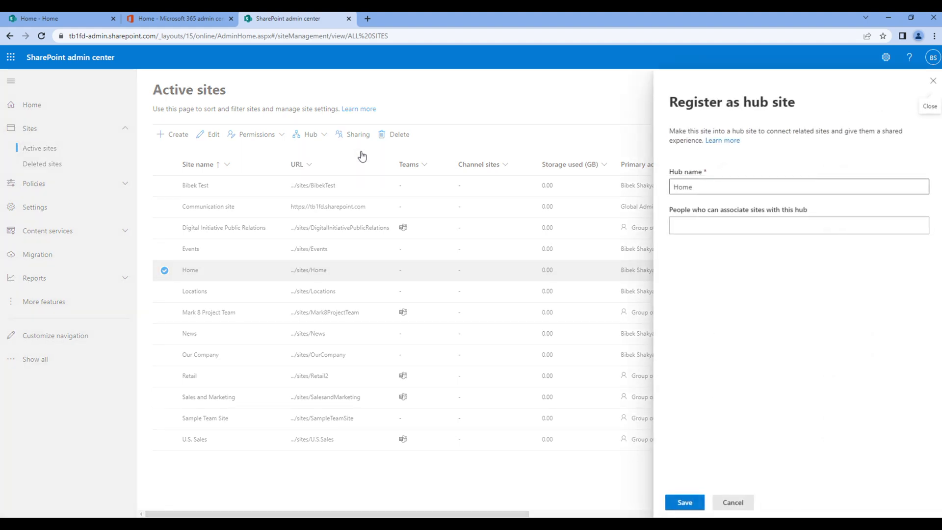
{"action": "left_click", "coordinate": [683, 504]}
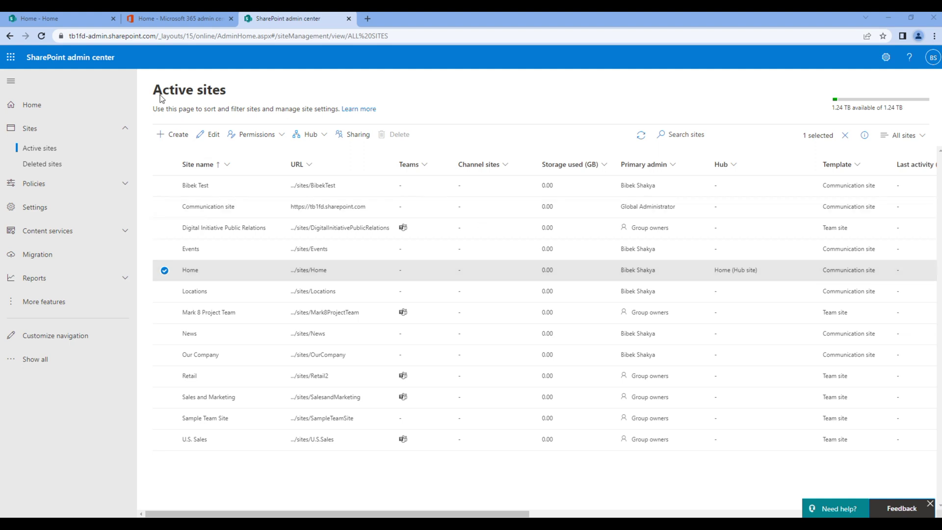
Step: Reload the Home site to show its new hub navigation bar, then return to Active sites
{"action": "left_click", "coordinate": [72, 19]}
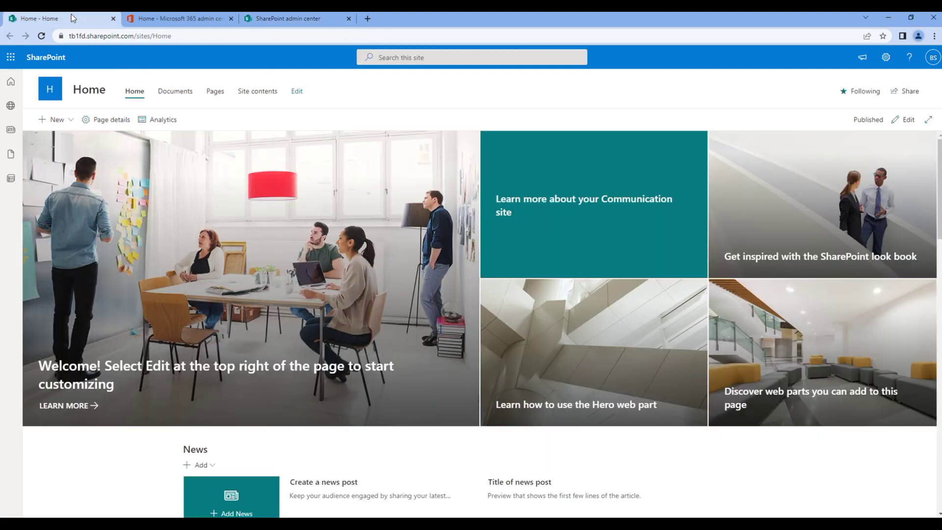
{"action": "left_click", "coordinate": [43, 33]}
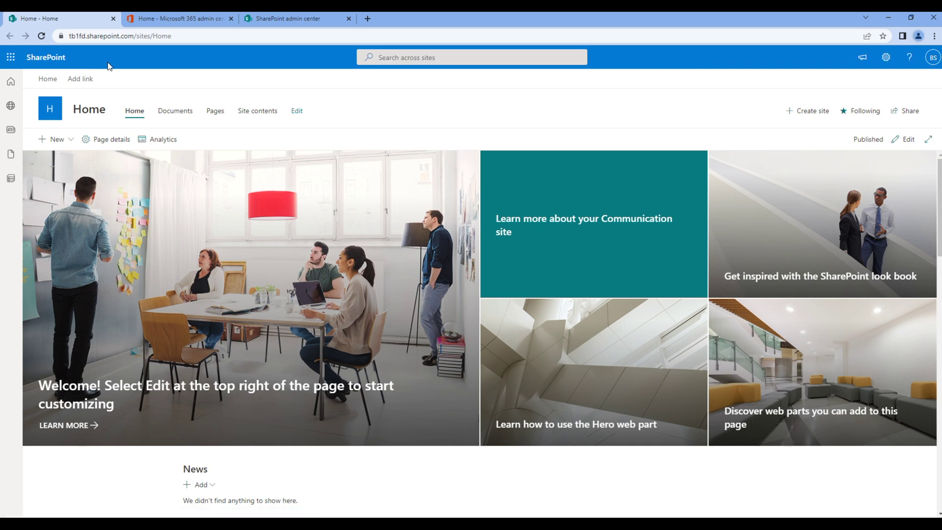
{"action": "left_click", "coordinate": [287, 18]}
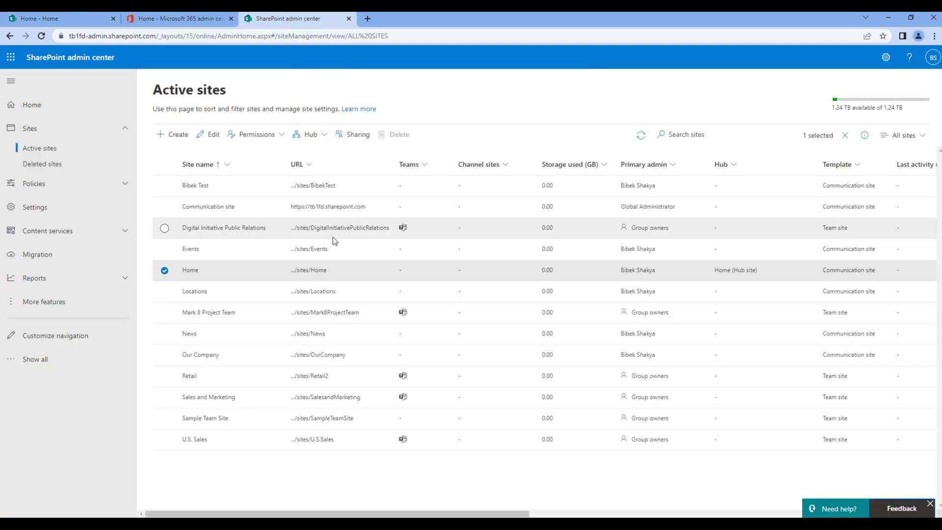
Step: Open the Events, Locations and News sites each in their own tab
{"action": "left_click", "coordinate": [323, 249]}
{"action": "left_click", "coordinate": [323, 249]}
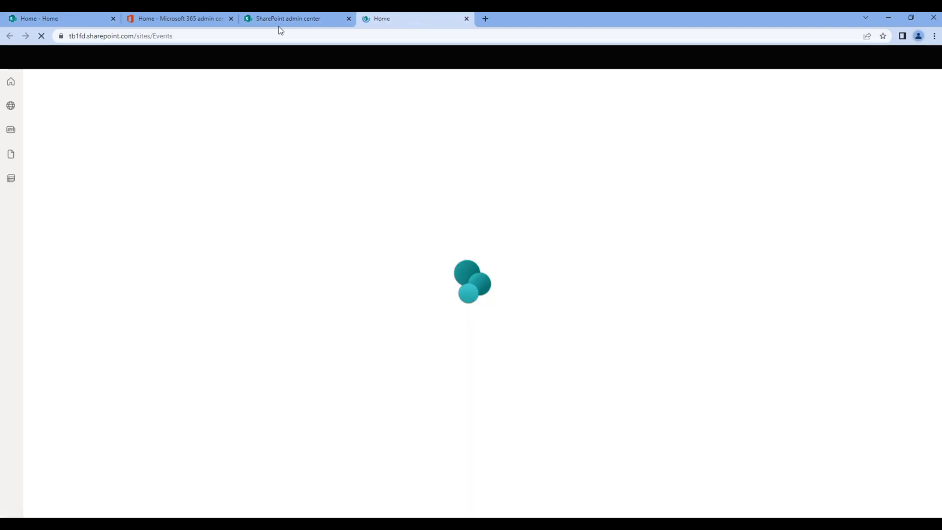
{"action": "left_click", "coordinate": [280, 18]}
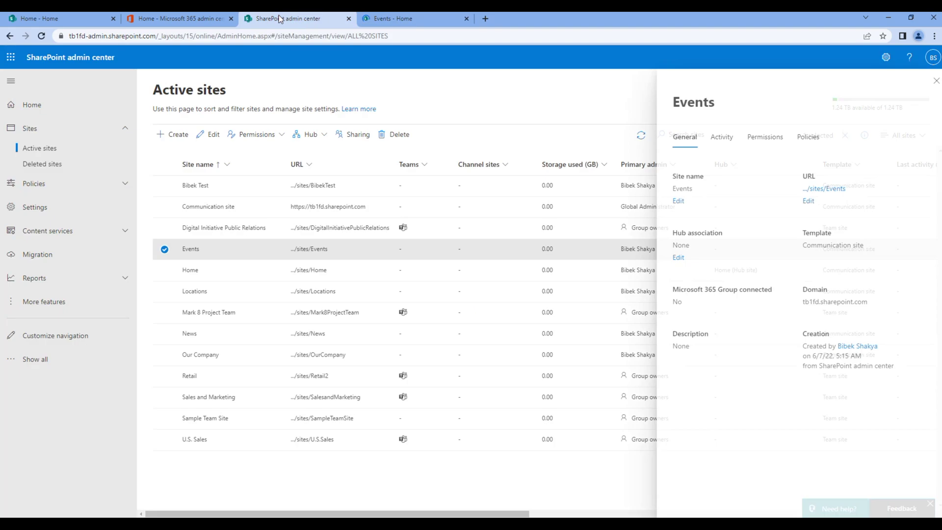
{"action": "left_click", "coordinate": [321, 291]}
{"action": "left_click", "coordinate": [303, 19]}
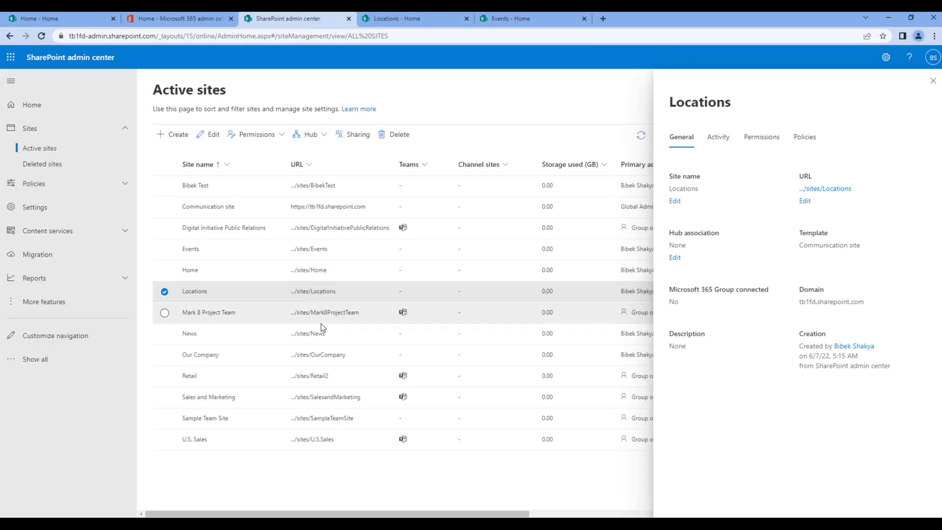
{"action": "left_click", "coordinate": [314, 333]}
{"action": "left_click", "coordinate": [308, 18]}
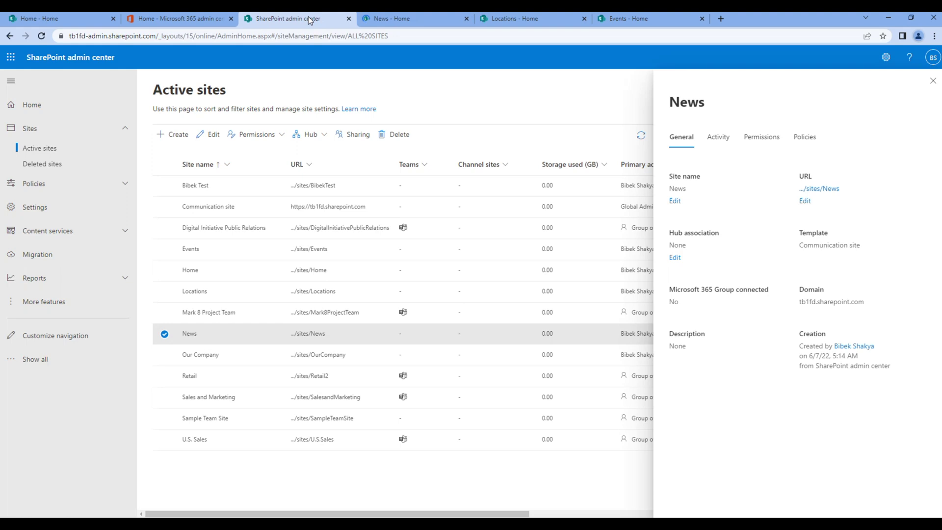
Step: Open the Our Company site in its own tab and copy its web address
{"action": "left_click", "coordinate": [316, 355]}
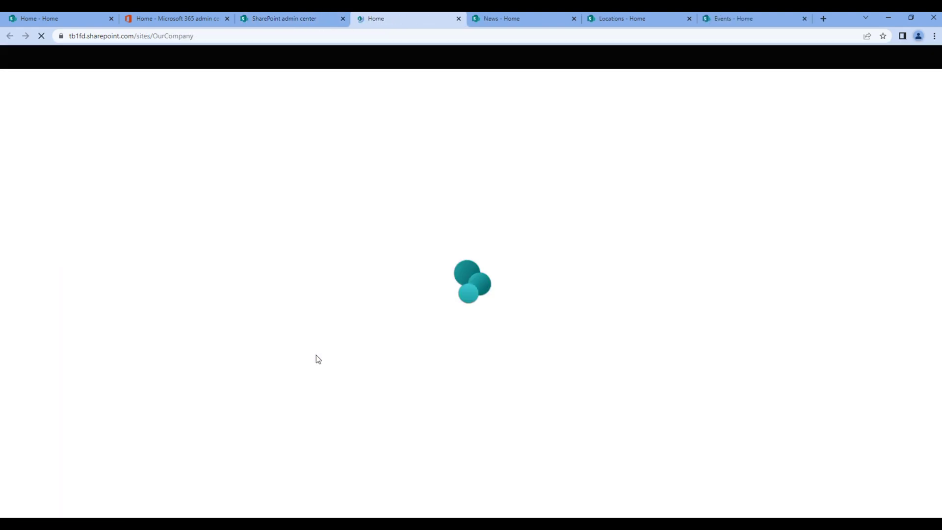
{"action": "left_click", "coordinate": [431, 34]}
{"action": "key", "text": "ctrl+c"}
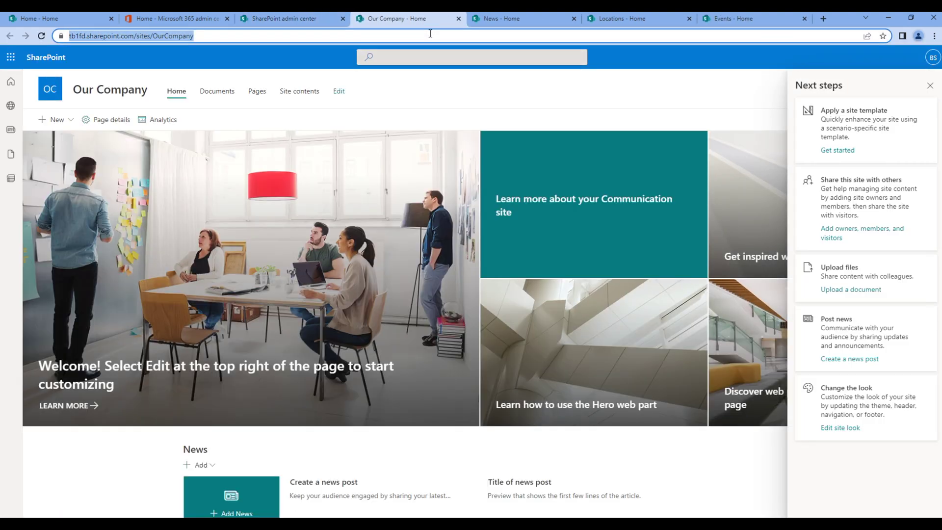
{"action": "left_click", "coordinate": [70, 18]}
Step: Add an 'Our Company' hub navigation link pointing to the Our Company site address
{"action": "left_click", "coordinate": [88, 82]}
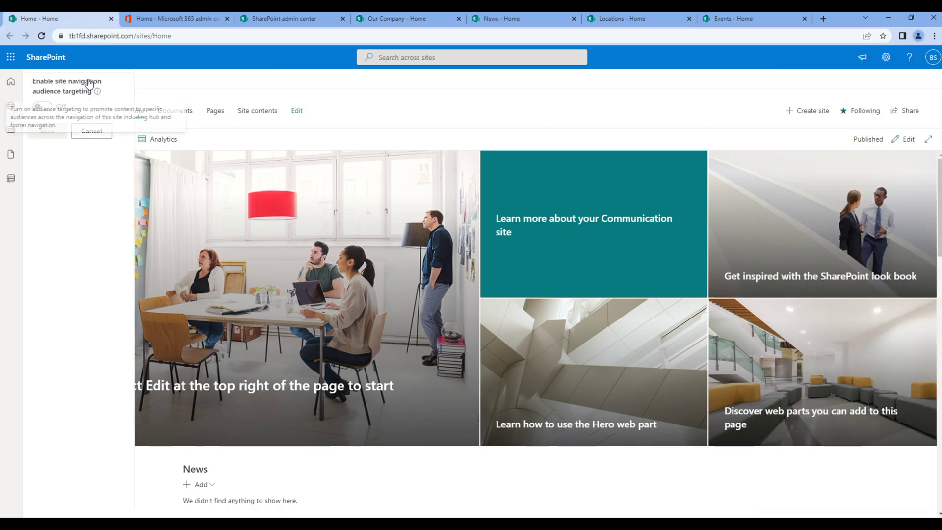
{"action": "left_click", "coordinate": [79, 102]}
{"action": "left_click", "coordinate": [175, 146]}
{"action": "key", "text": "ctrl+v"}
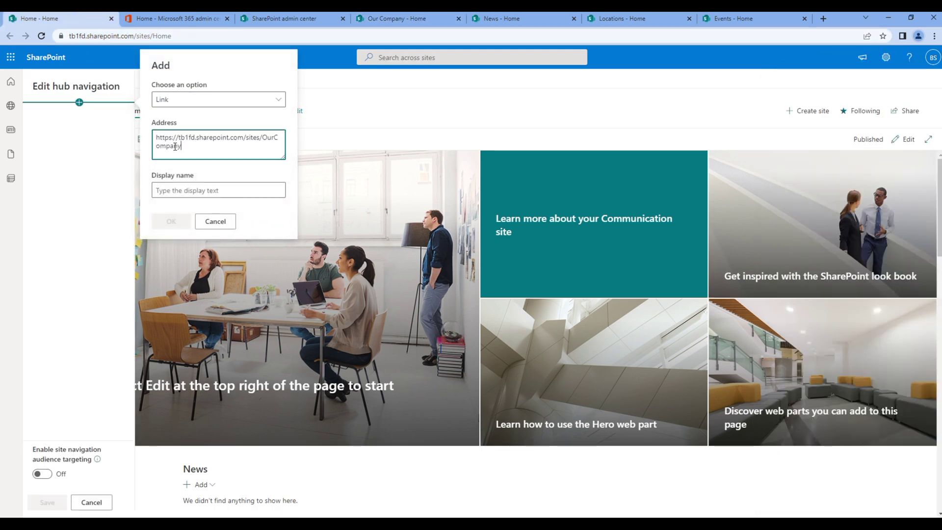
{"action": "double_click", "coordinate": [264, 139]}
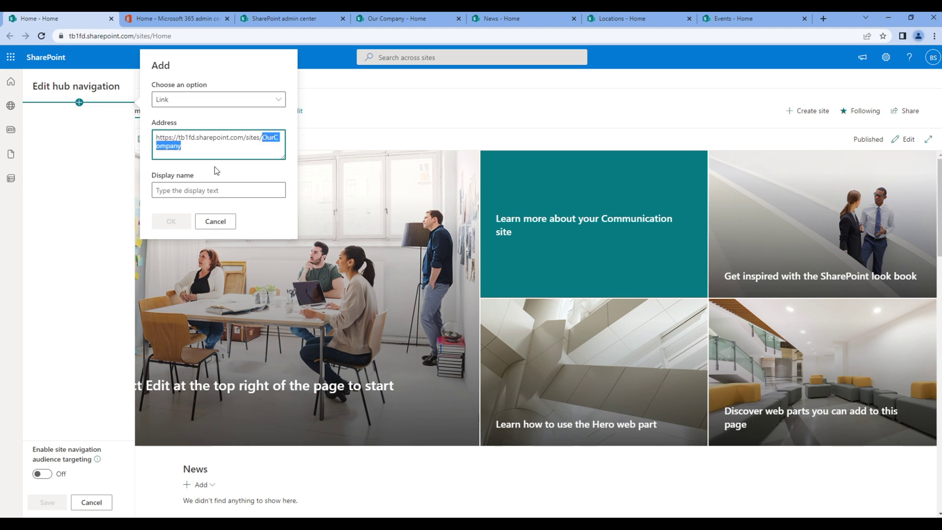
{"action": "key", "text": "ctrl+c"}
{"action": "left_click", "coordinate": [190, 190]}
{"action": "key", "text": "ctrl+v"}
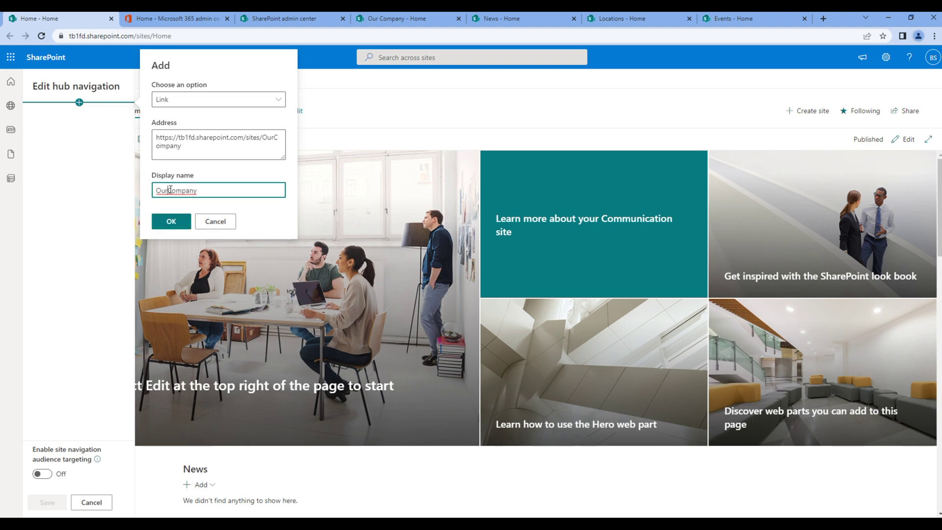
{"action": "left_click", "coordinate": [169, 190]}
{"action": "left_click", "coordinate": [171, 221]}
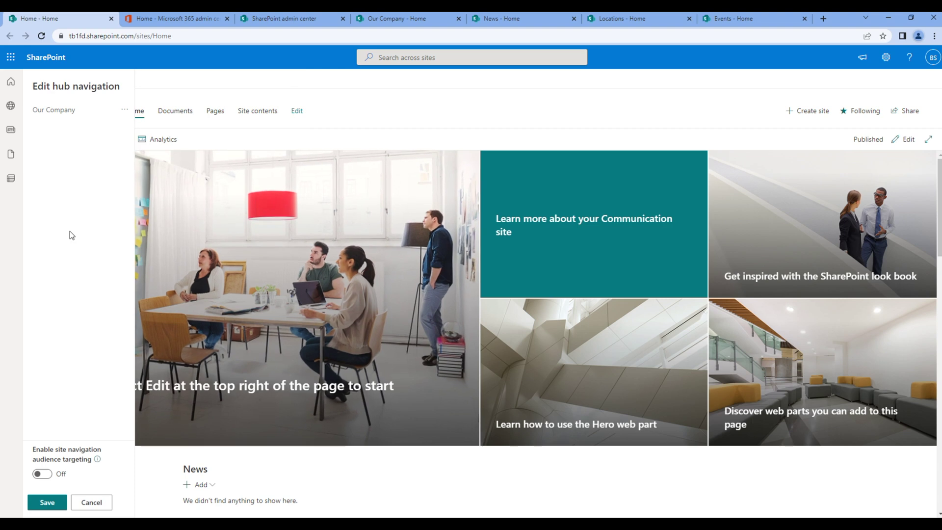
Step: Add a 'News' hub navigation link using the copied News site address
{"action": "left_click", "coordinate": [431, 20]}
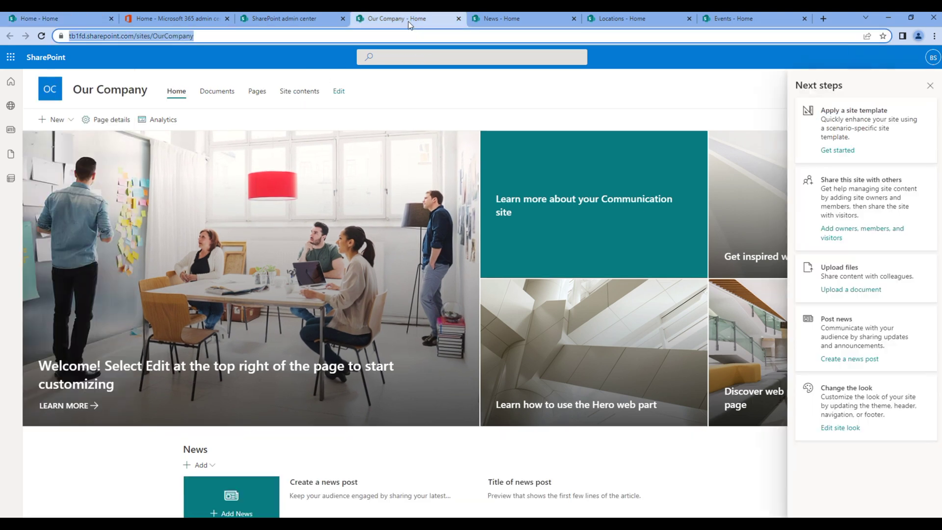
{"action": "left_click", "coordinate": [458, 19]}
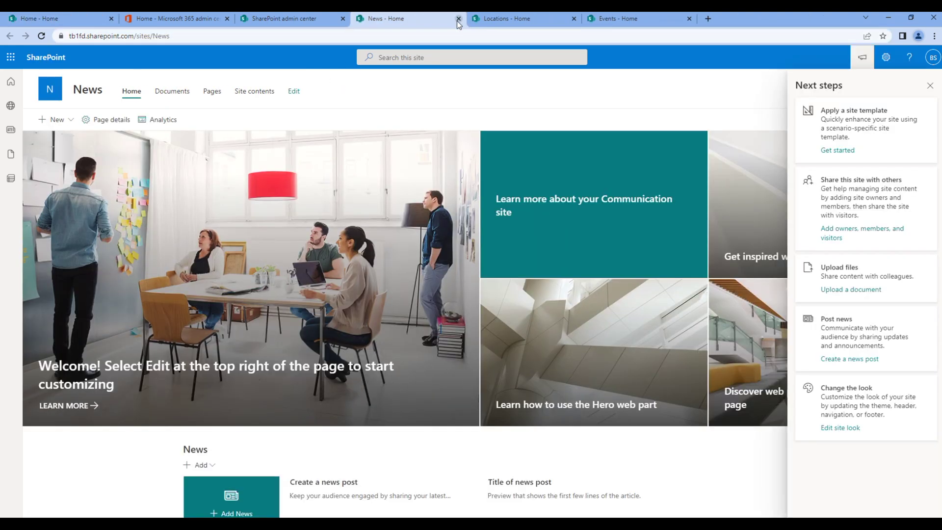
{"action": "left_click", "coordinate": [426, 36]}
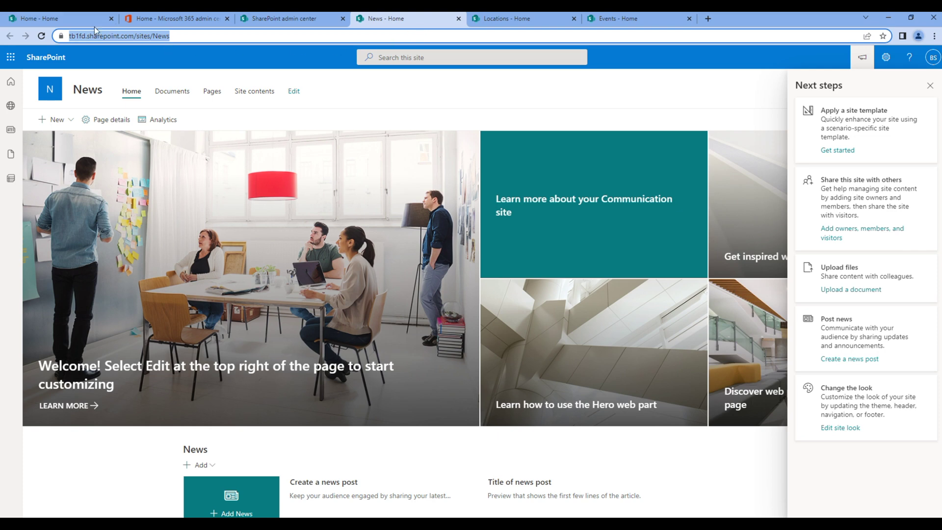
{"action": "left_click", "coordinate": [69, 19]}
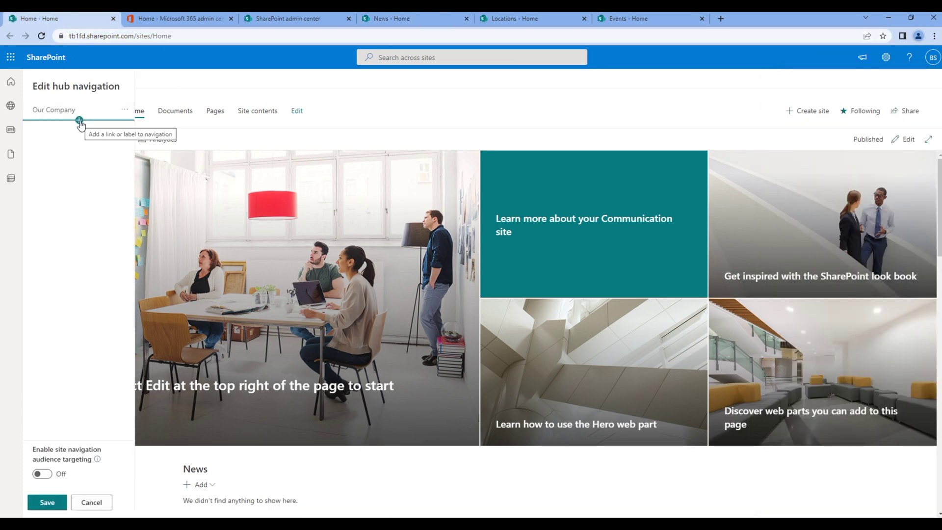
{"action": "left_click", "coordinate": [79, 120]}
{"action": "left_click", "coordinate": [187, 144]}
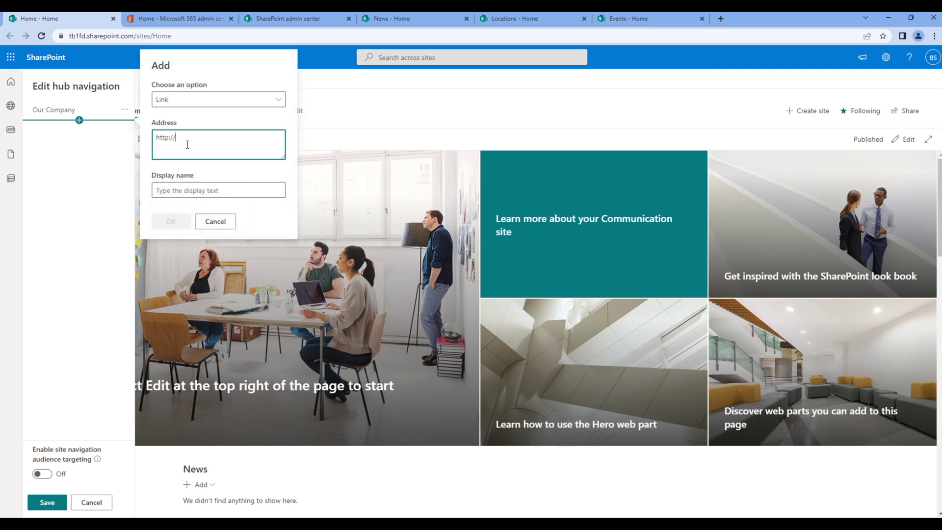
{"action": "key", "text": "ctrl+a"}
{"action": "key", "text": "ctrl+v"}
{"action": "double_click", "coordinate": [269, 137]}
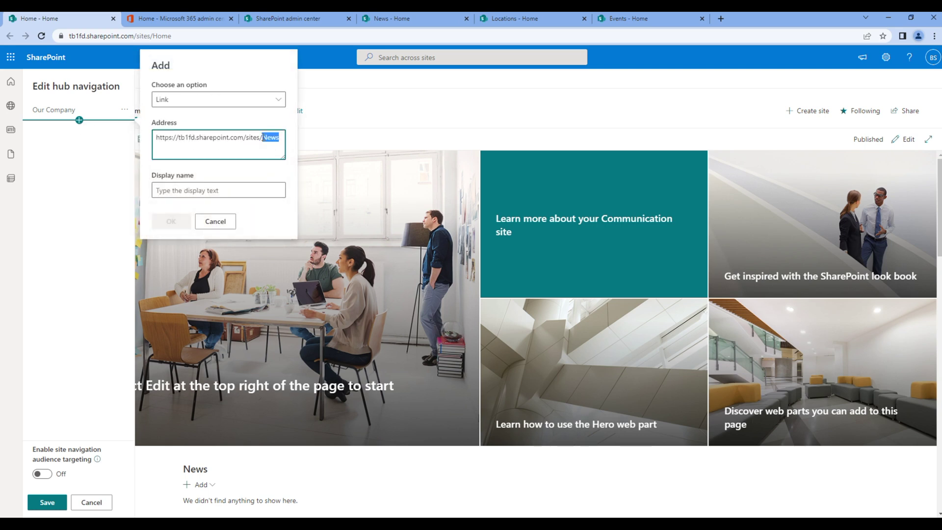
{"action": "key", "text": "ctrl+c"}
{"action": "left_click", "coordinate": [192, 187]}
{"action": "key", "text": "ctrl+v"}
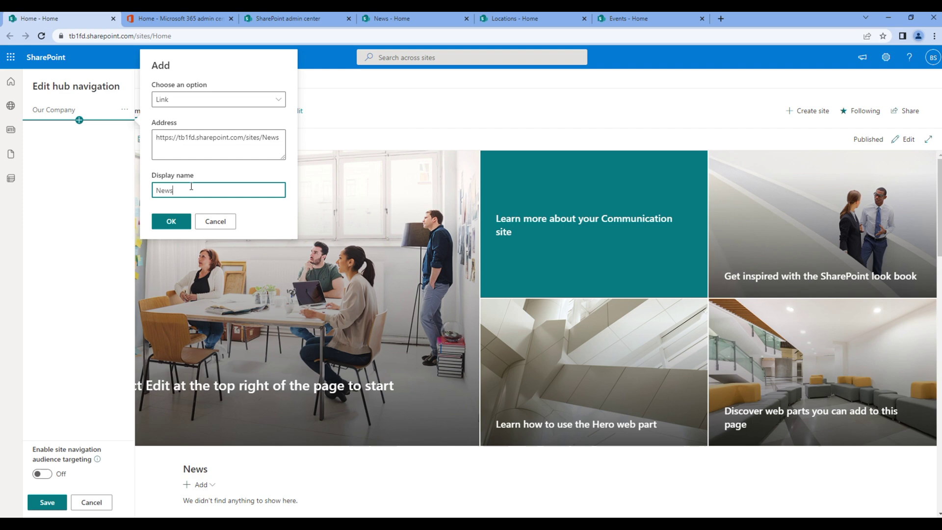
{"action": "left_click", "coordinate": [183, 219]}
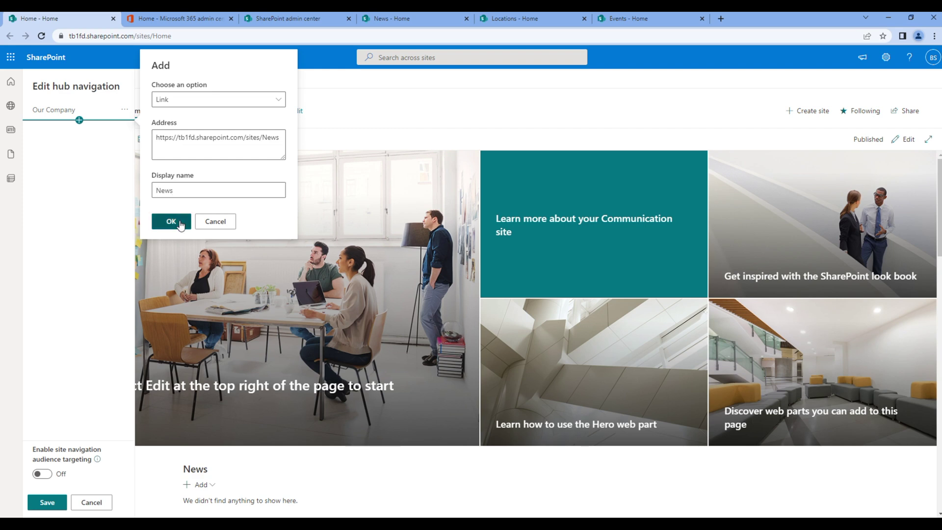
Step: Add an 'Events' hub navigation link using the copied Events site address
{"action": "left_click", "coordinate": [466, 19]}
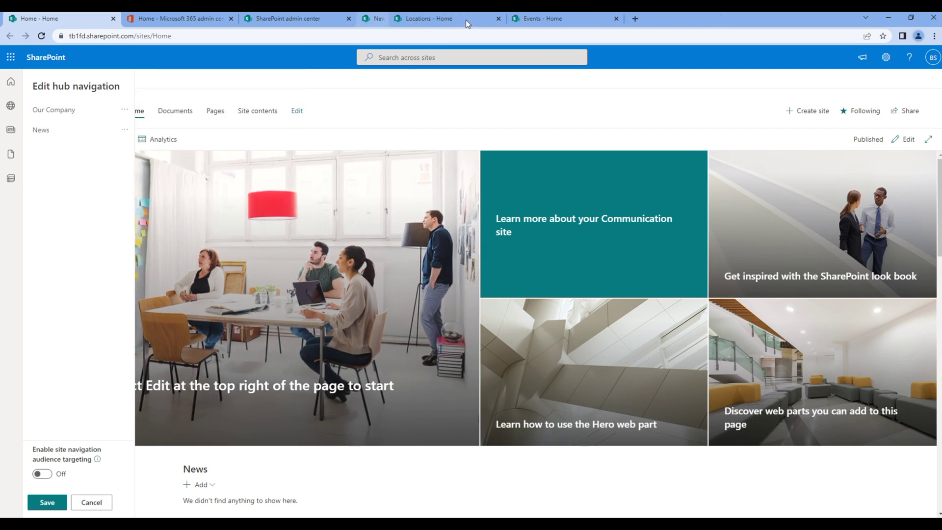
{"action": "left_click", "coordinate": [510, 18]}
{"action": "left_click", "coordinate": [374, 38]}
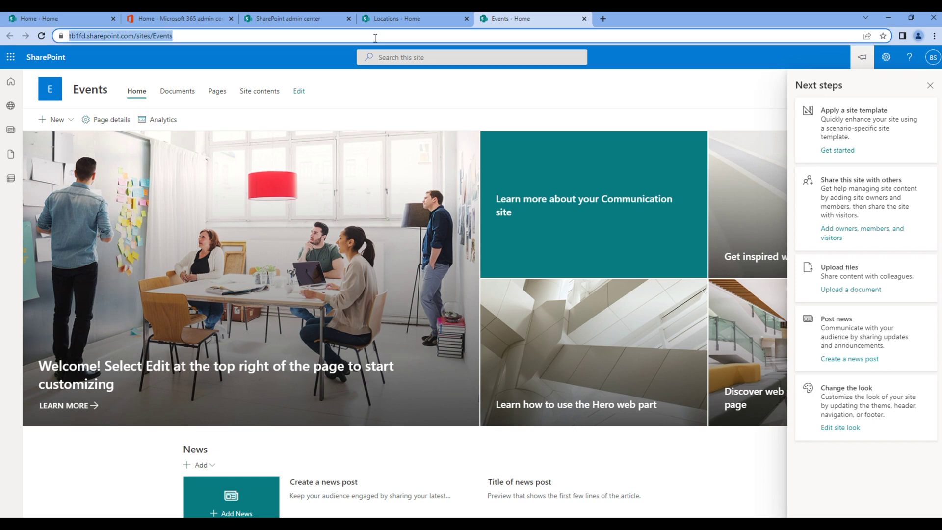
{"action": "left_click", "coordinate": [67, 22]}
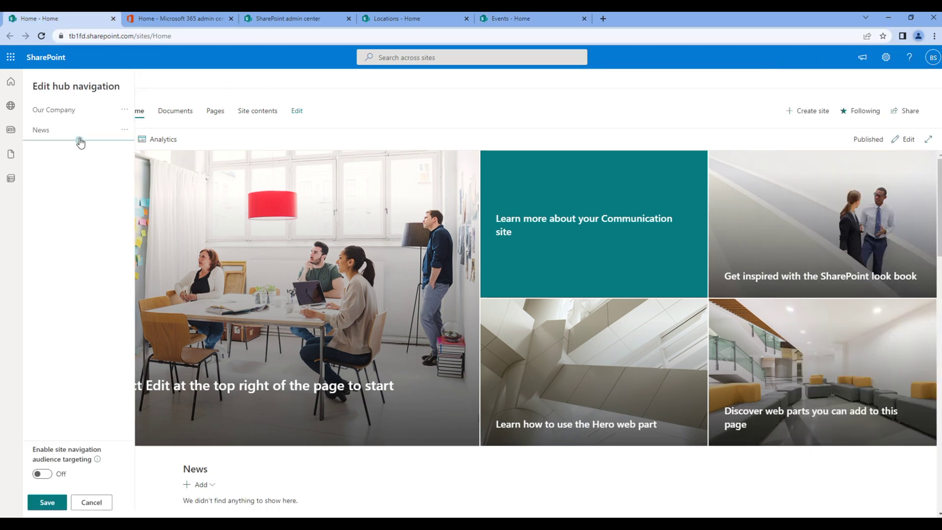
{"action": "left_click", "coordinate": [79, 140]}
{"action": "left_click", "coordinate": [189, 147]}
{"action": "key", "text": "ctrl+a"}
{"action": "key", "text": "ctrl+v"}
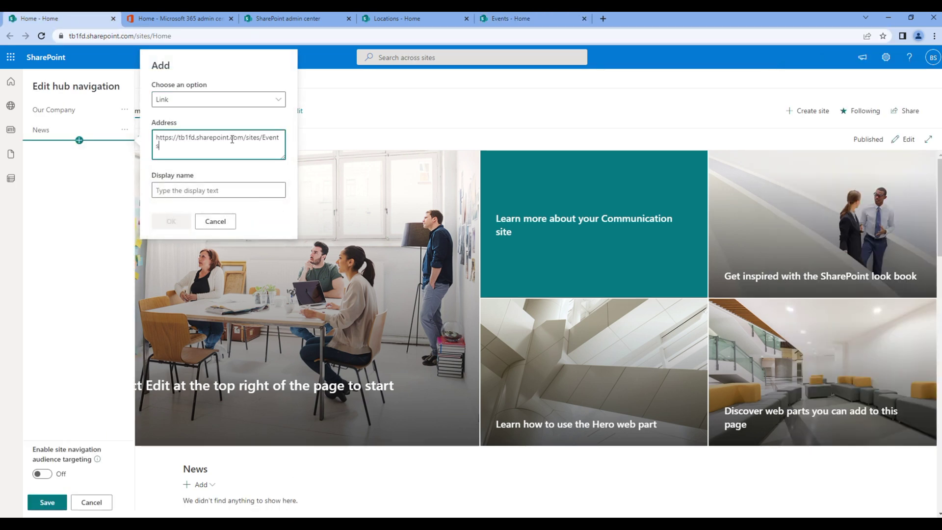
{"action": "left_click", "coordinate": [195, 188]}
{"action": "type", "text": "Events"}
{"action": "left_click", "coordinate": [172, 221]}
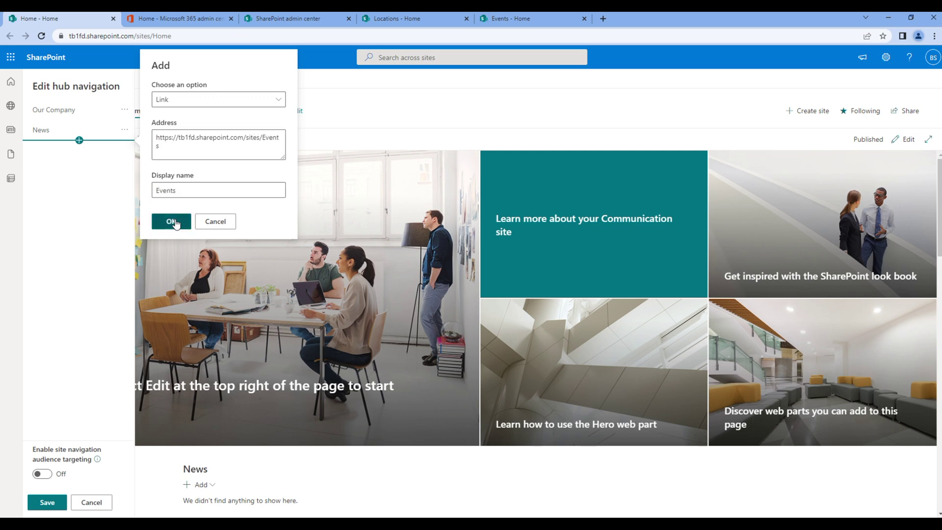
Step: Add a 'Locations' link with the Locations site address and save the hub navigation
{"action": "left_click", "coordinate": [584, 19]}
{"action": "left_click", "coordinate": [424, 19]}
{"action": "left_click", "coordinate": [410, 35]}
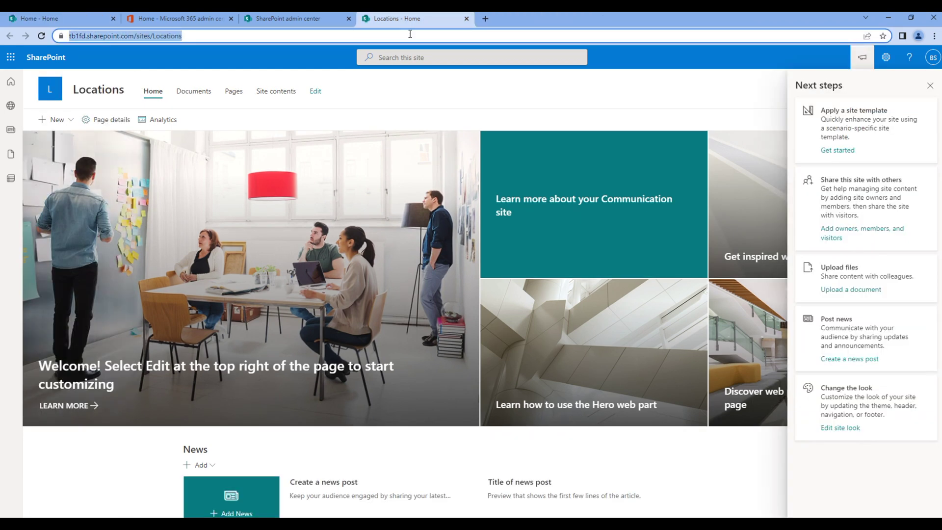
{"action": "left_click", "coordinate": [54, 20]}
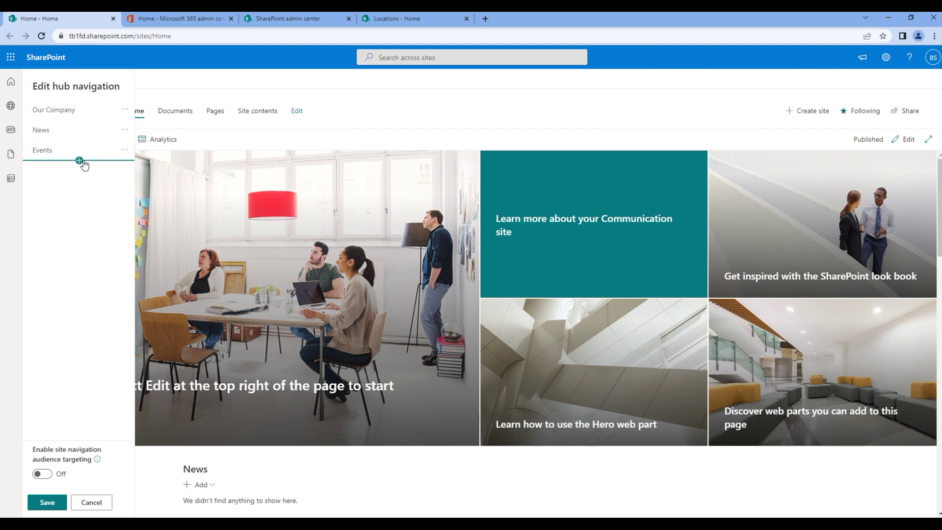
{"action": "left_click", "coordinate": [79, 160]}
{"action": "left_click", "coordinate": [184, 162]}
{"action": "key", "text": "ctrl+v"}
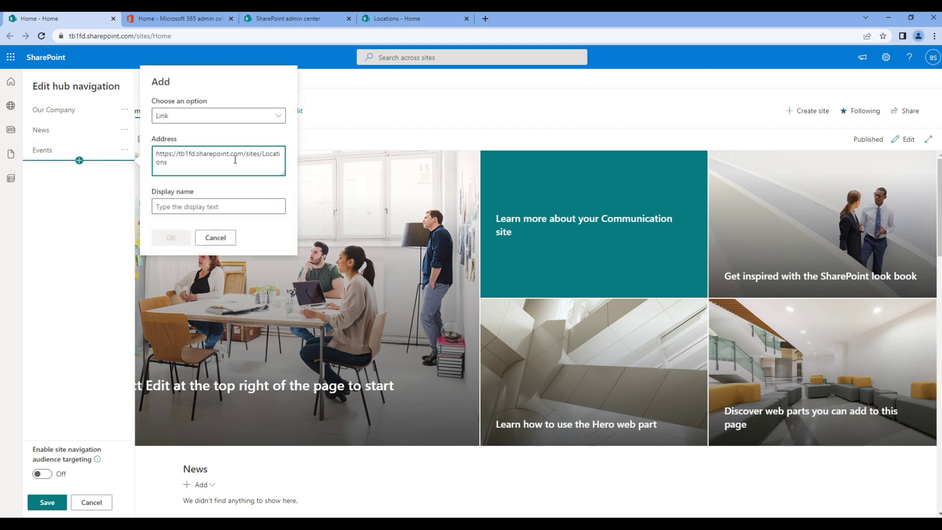
{"action": "double_click", "coordinate": [263, 154]}
{"action": "key", "text": "ctrl+c"}
{"action": "left_click", "coordinate": [215, 206]}
{"action": "key", "text": "ctrl+v"}
{"action": "left_click", "coordinate": [190, 238]}
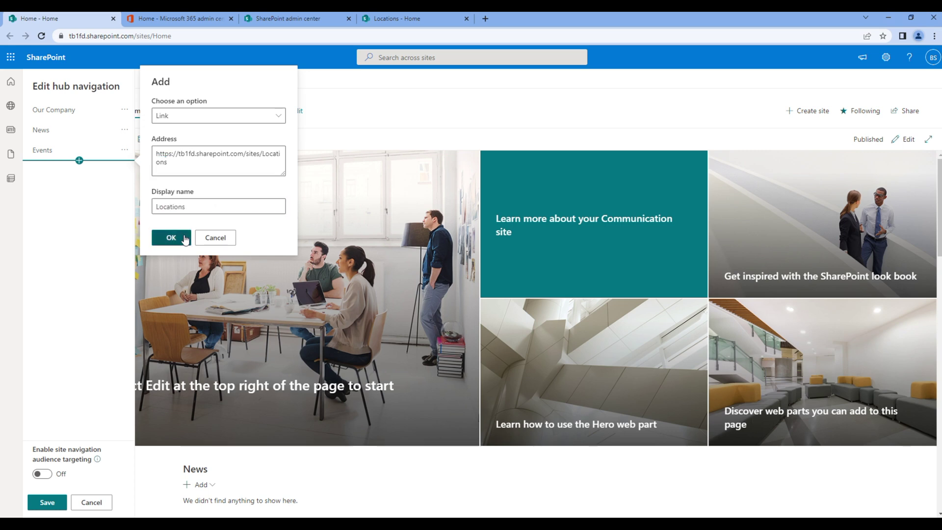
{"action": "left_click", "coordinate": [46, 502]}
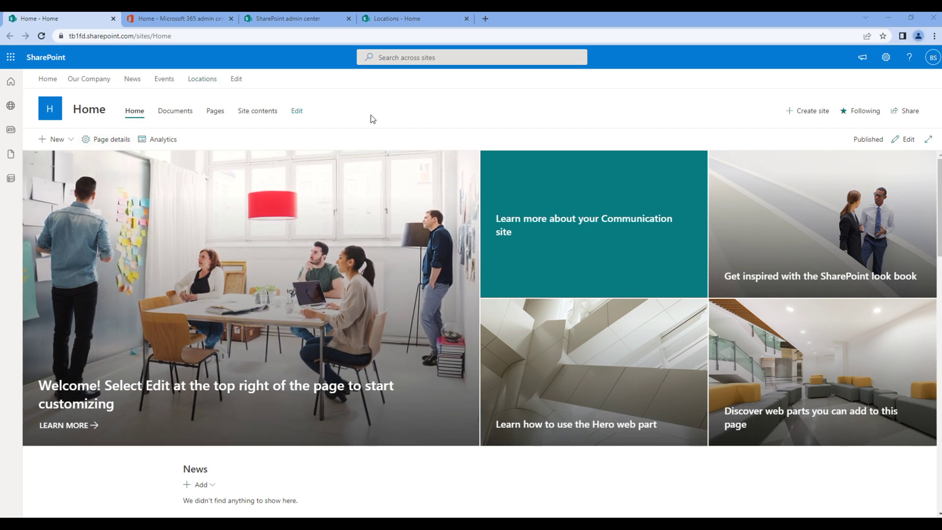
{"action": "left_click", "coordinate": [101, 85]}
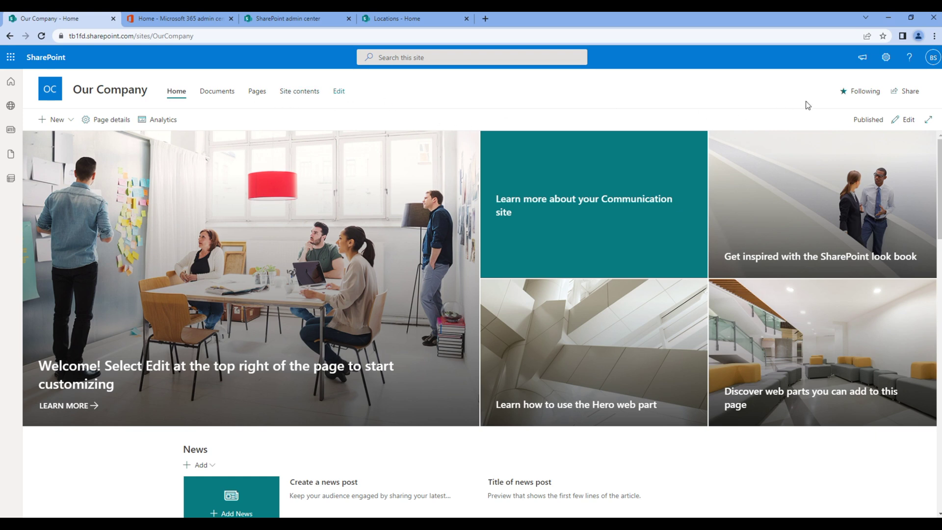
Step: Set the Our Company site's hub site association to Home in Site information and save
{"action": "left_click", "coordinate": [887, 60]}
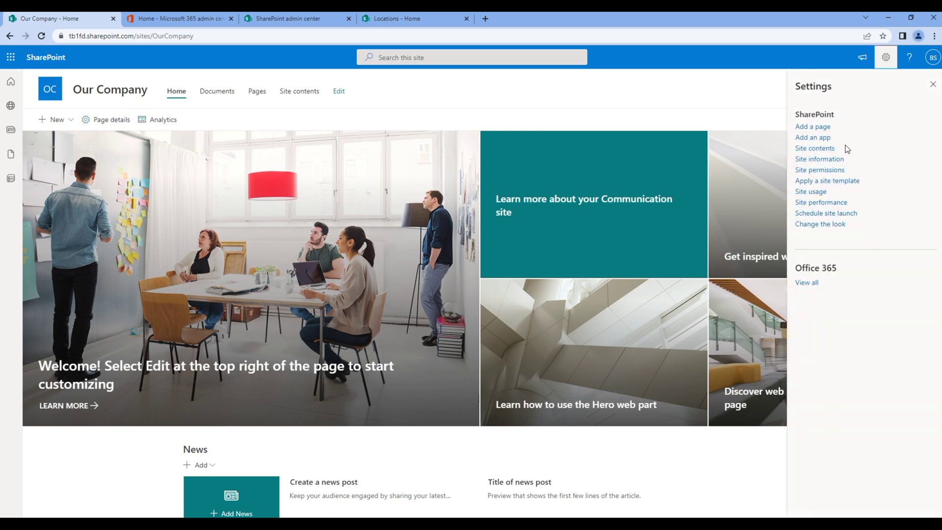
{"action": "left_click", "coordinate": [836, 159]}
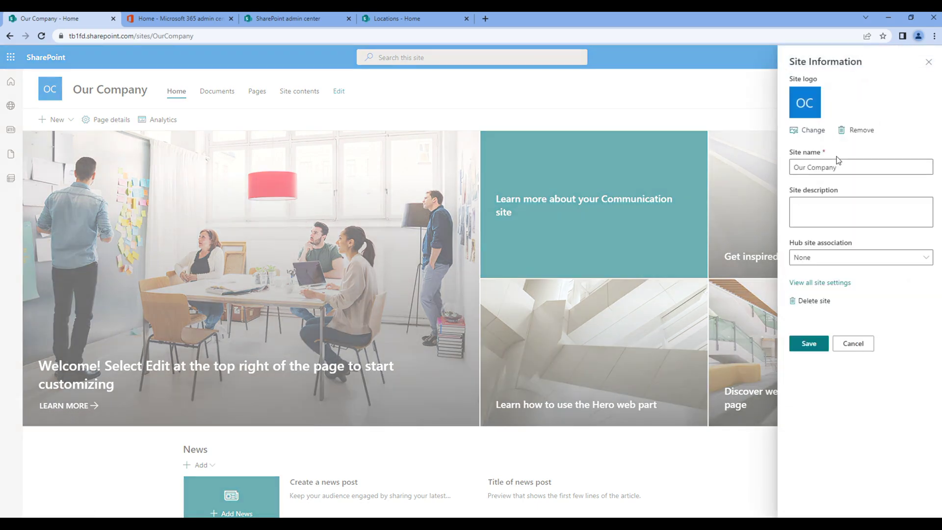
{"action": "left_click", "coordinate": [860, 259]}
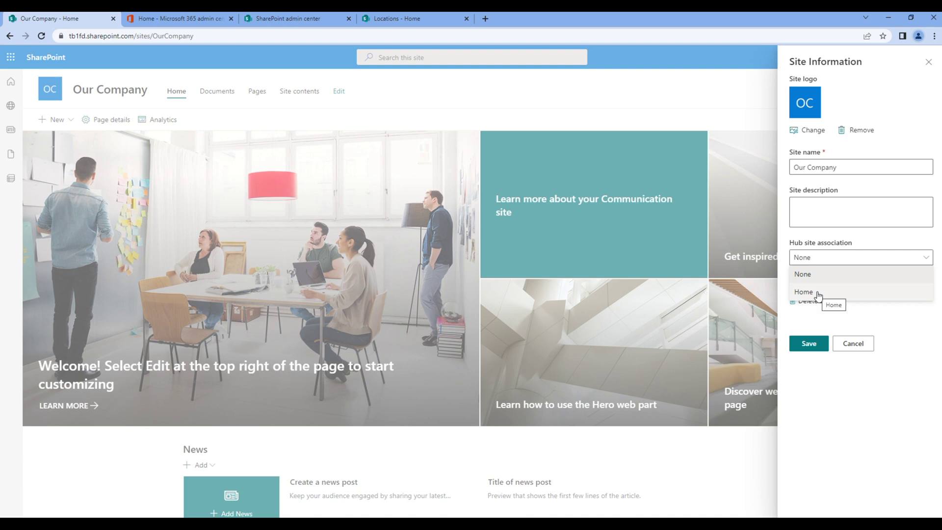
{"action": "left_click", "coordinate": [817, 293]}
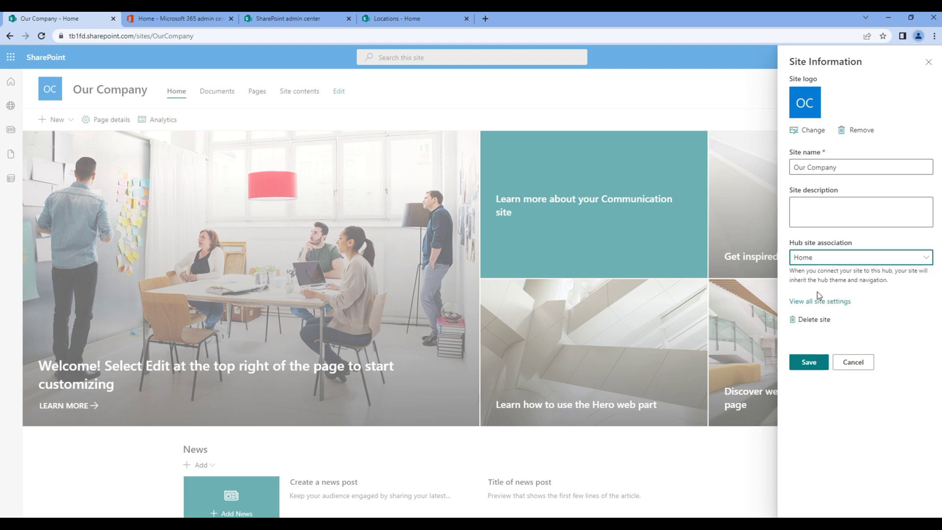
{"action": "left_click", "coordinate": [807, 364]}
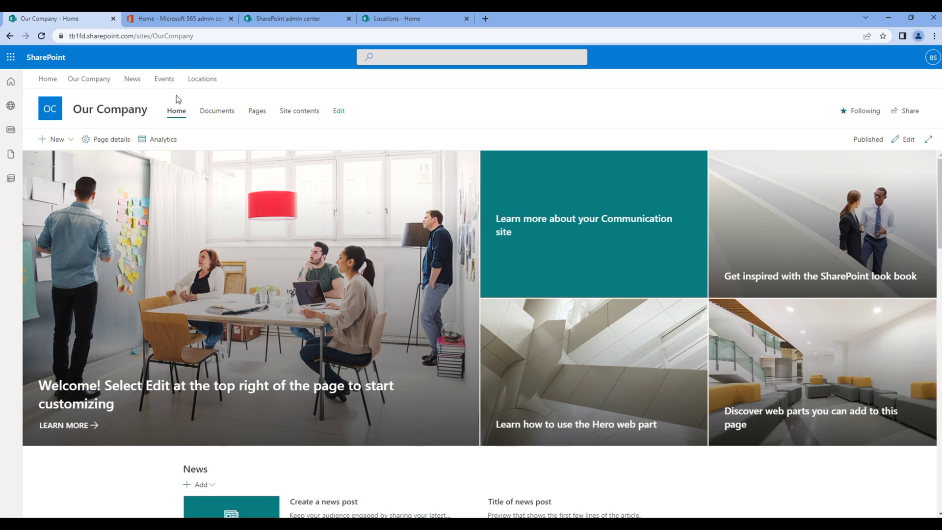
Step: Associate the News site with the Home hub through Site information
{"action": "left_click", "coordinate": [133, 85]}
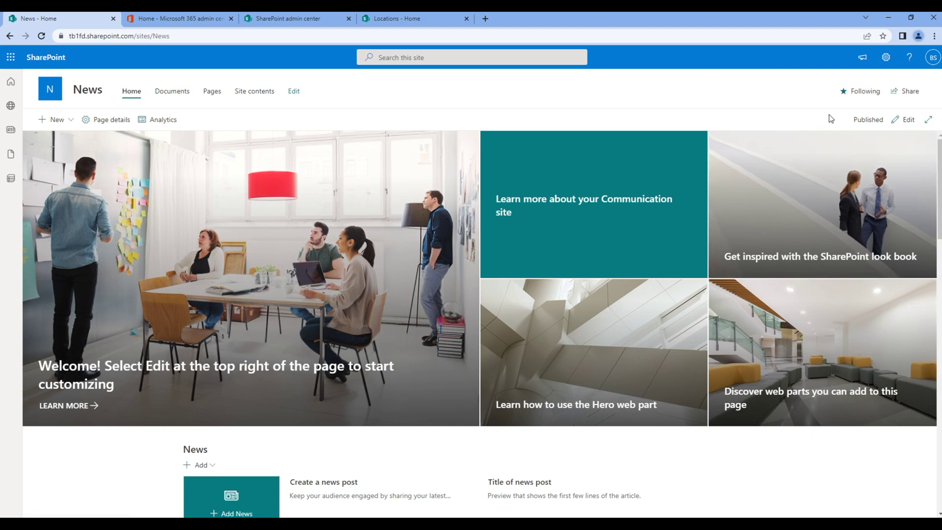
{"action": "left_click", "coordinate": [885, 56]}
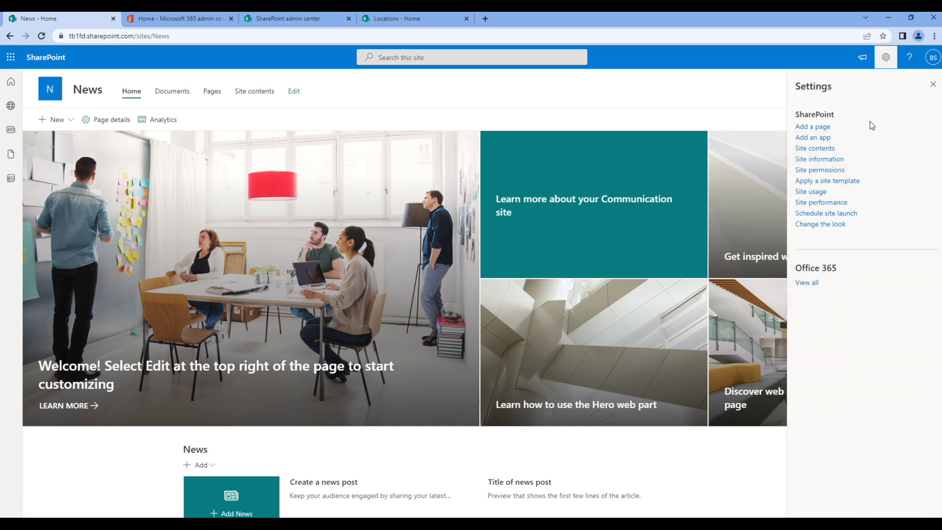
{"action": "left_click", "coordinate": [838, 159]}
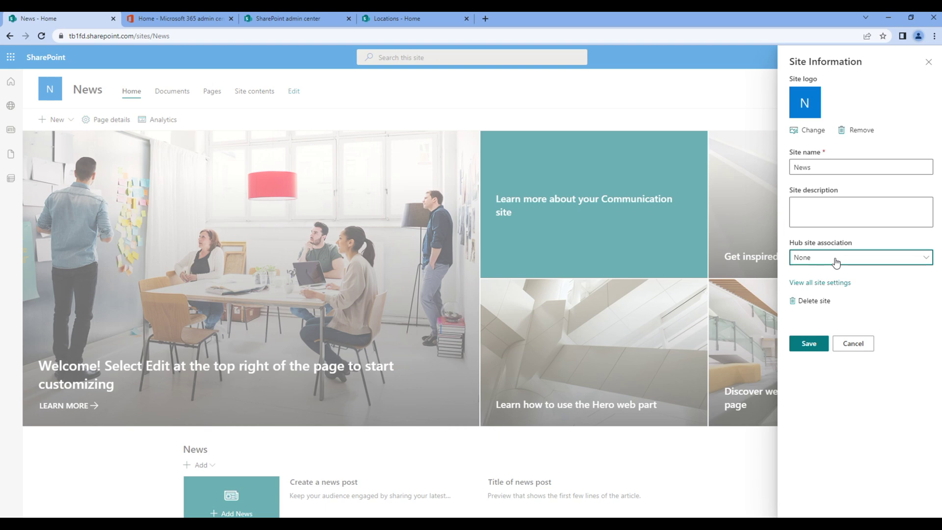
{"action": "left_click", "coordinate": [835, 261]}
{"action": "left_click", "coordinate": [820, 291]}
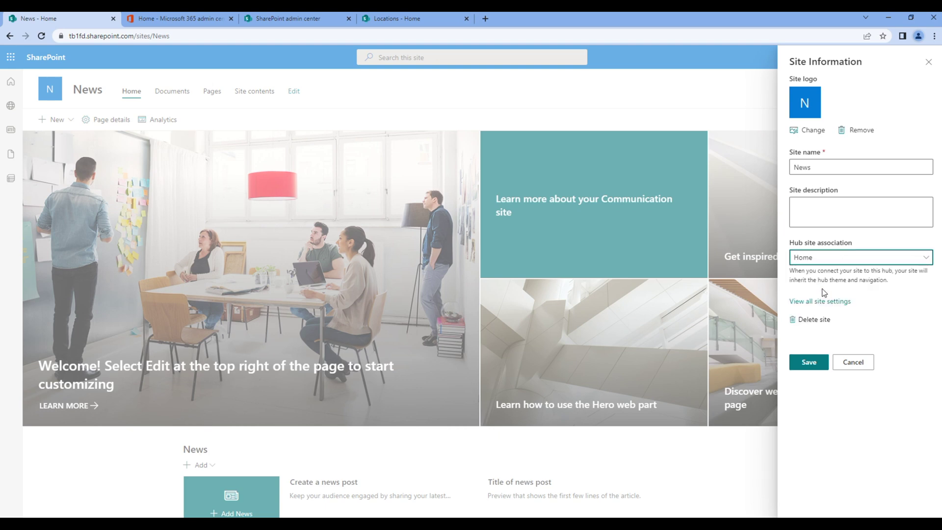
{"action": "left_click", "coordinate": [809, 362]}
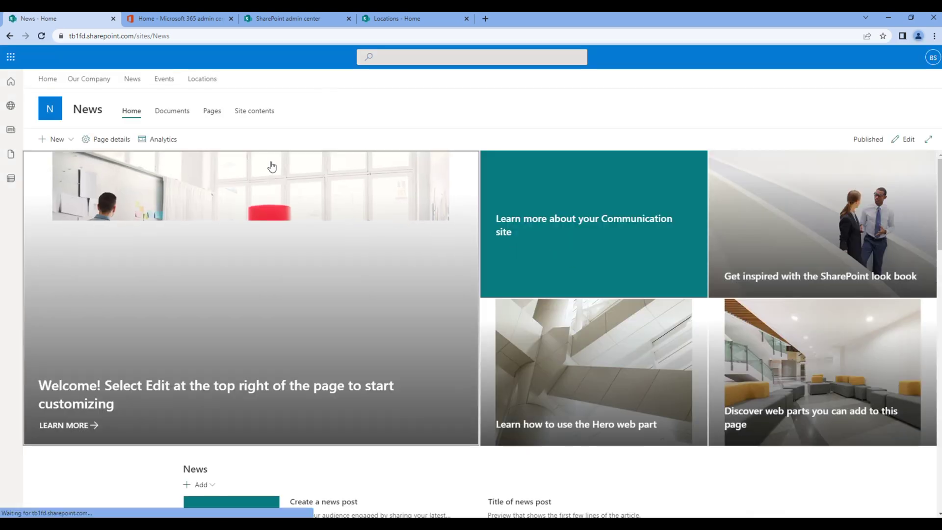
Step: Associate the Events site with the Home hub through Site information
{"action": "left_click", "coordinate": [164, 79]}
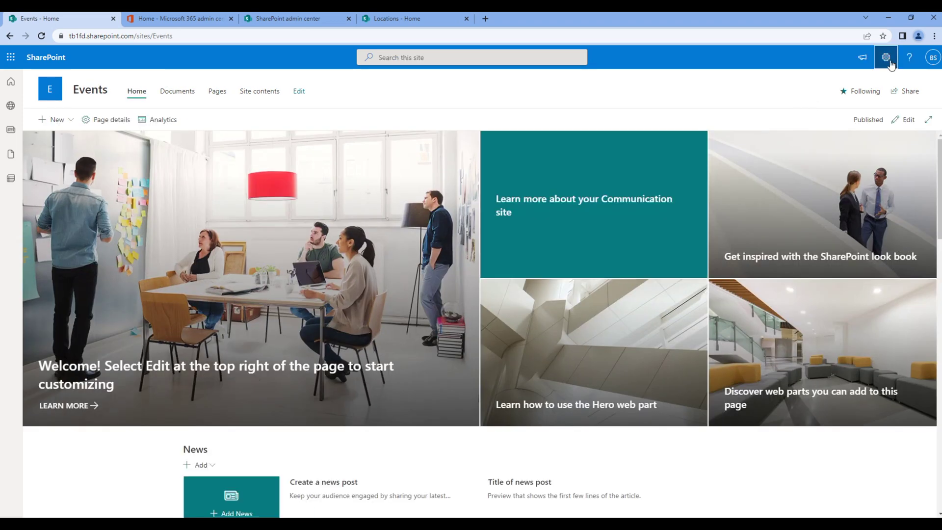
{"action": "left_click", "coordinate": [886, 57]}
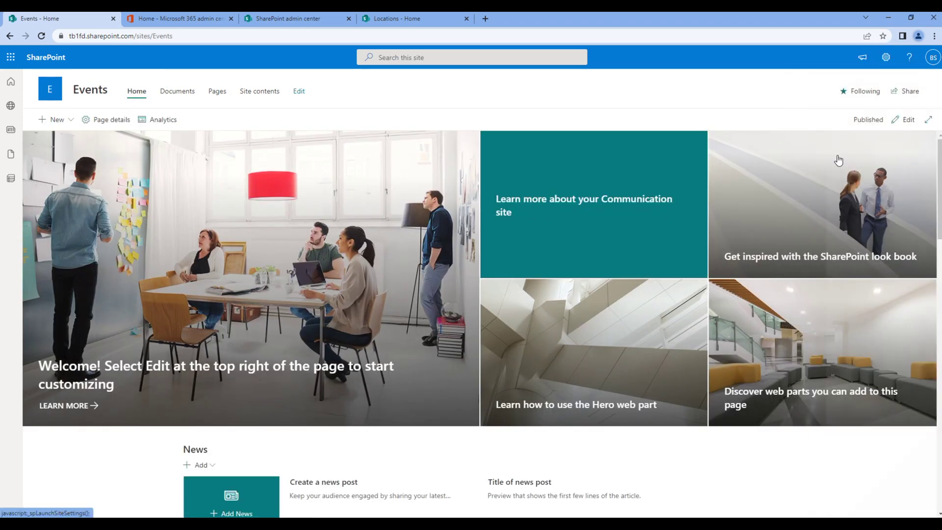
{"action": "left_click", "coordinate": [838, 159]}
{"action": "left_click", "coordinate": [886, 57]}
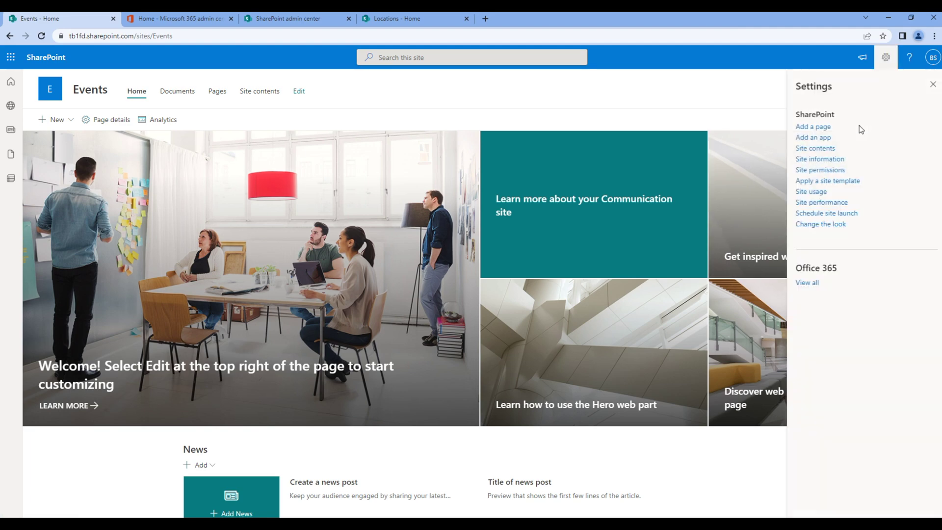
{"action": "left_click", "coordinate": [833, 160]}
{"action": "left_click", "coordinate": [834, 256]}
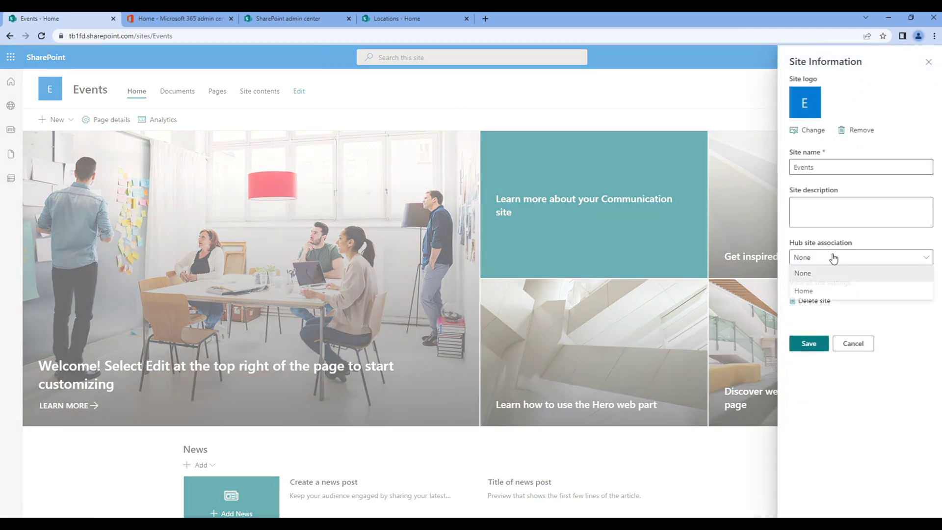
{"action": "left_click", "coordinate": [821, 289]}
{"action": "left_click", "coordinate": [808, 364]}
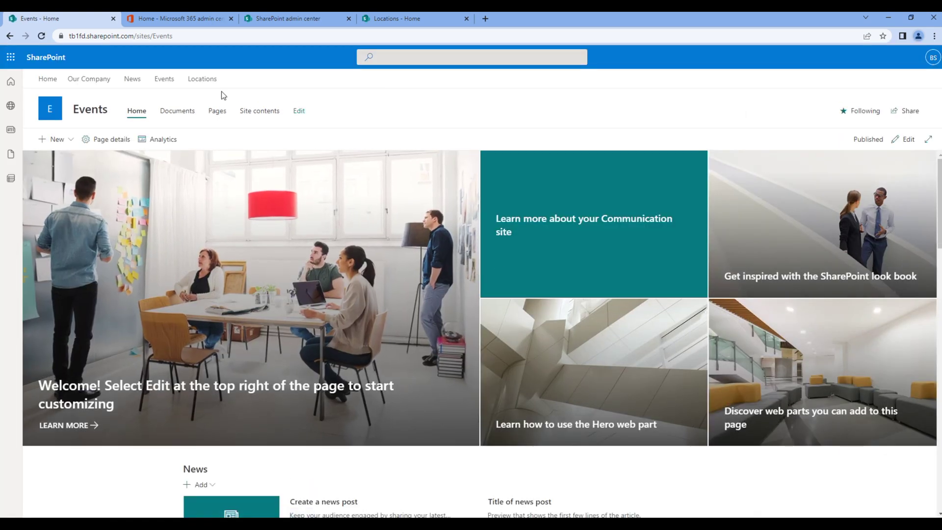
Step: Open Locations from the hub bar and set its hub site association to Home
{"action": "left_click", "coordinate": [202, 79]}
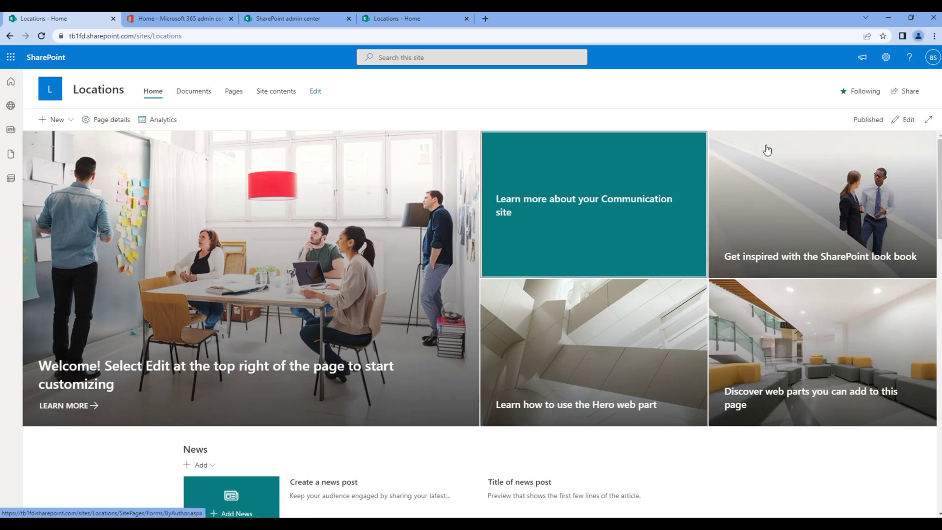
{"action": "left_click", "coordinate": [885, 57]}
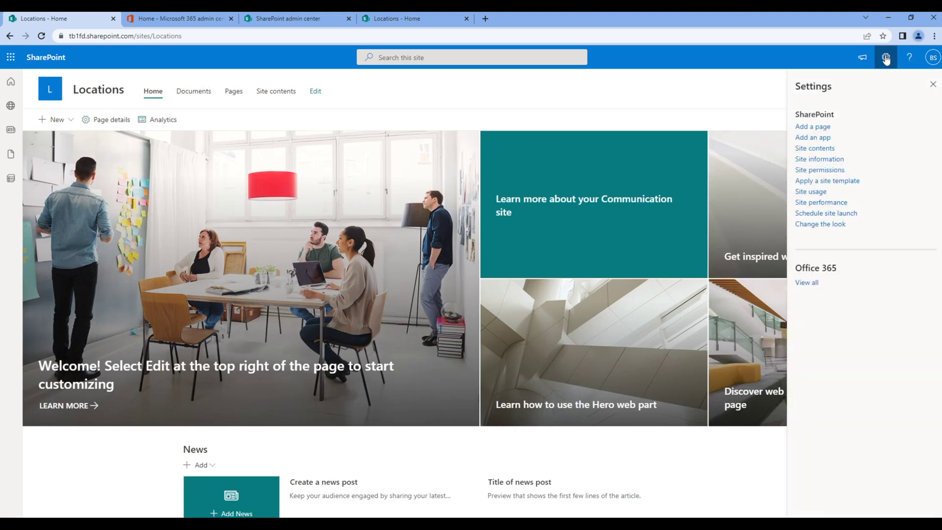
{"action": "left_click", "coordinate": [885, 58]}
{"action": "left_click", "coordinate": [886, 58]}
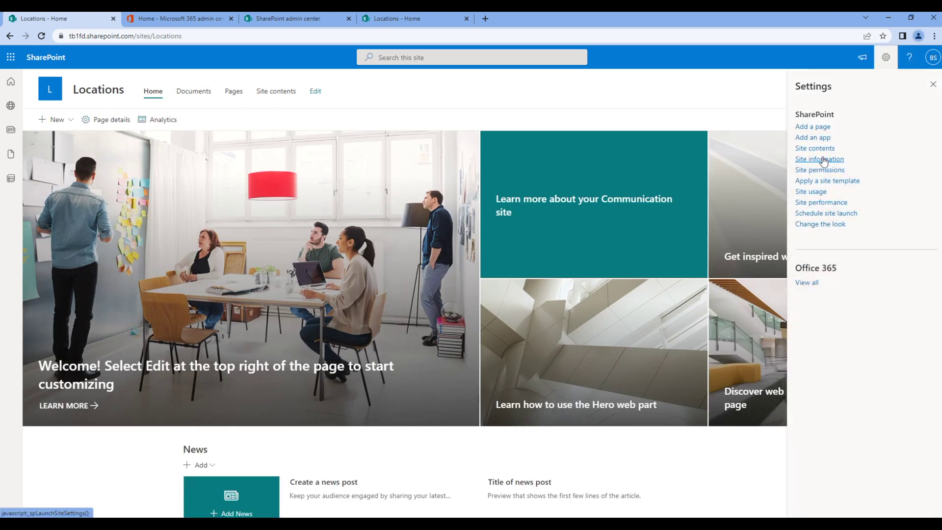
{"action": "left_click", "coordinate": [824, 159]}
{"action": "left_click", "coordinate": [823, 260]}
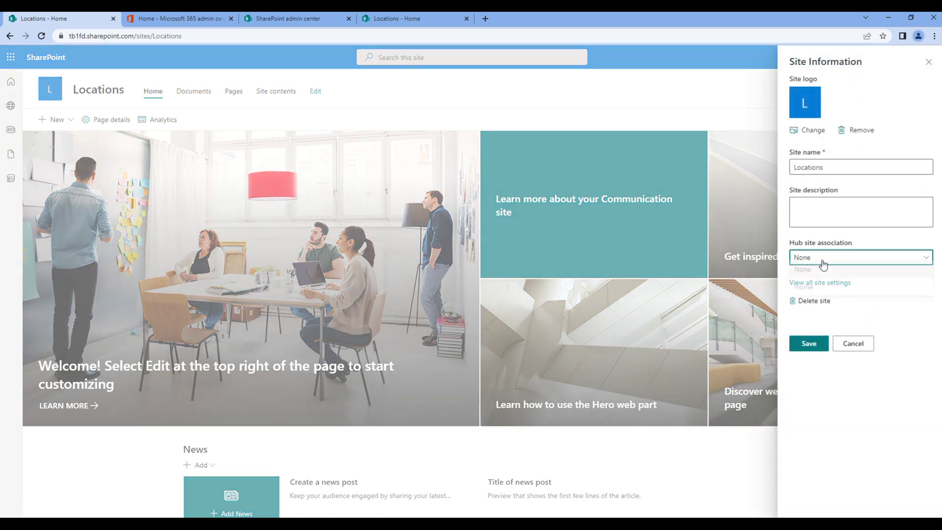
{"action": "left_click", "coordinate": [812, 289]}
{"action": "left_click", "coordinate": [810, 366]}
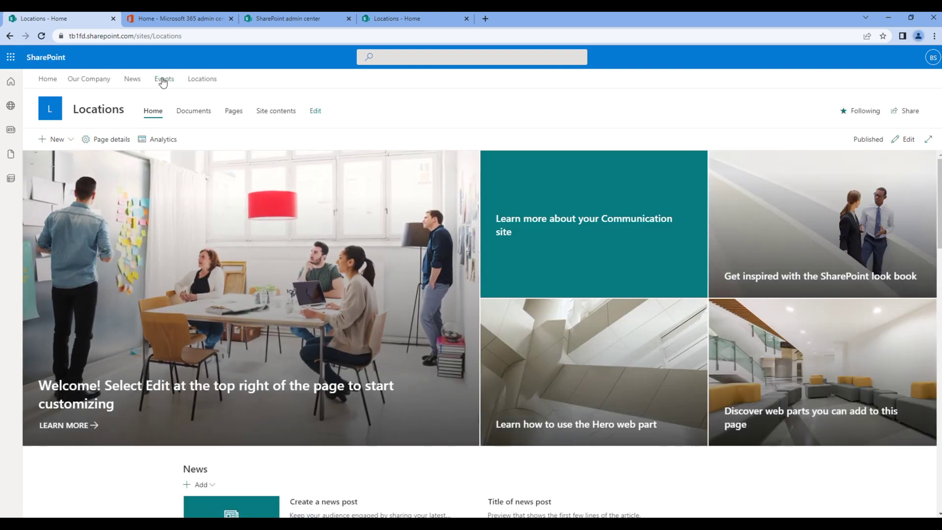
Step: Visit Events, News and Our Company via the hub navigation bar, then return to Home
{"action": "left_click", "coordinate": [163, 80]}
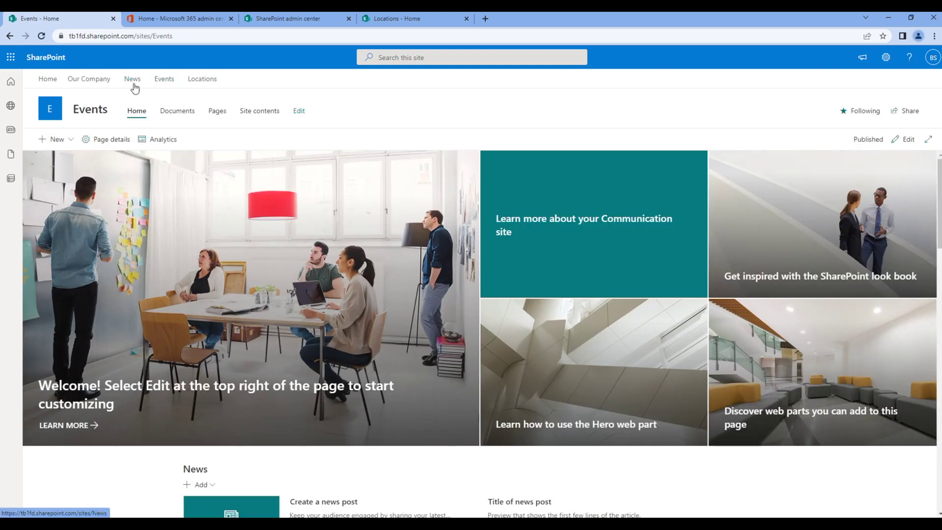
{"action": "left_click", "coordinate": [132, 79]}
{"action": "left_click", "coordinate": [95, 82]}
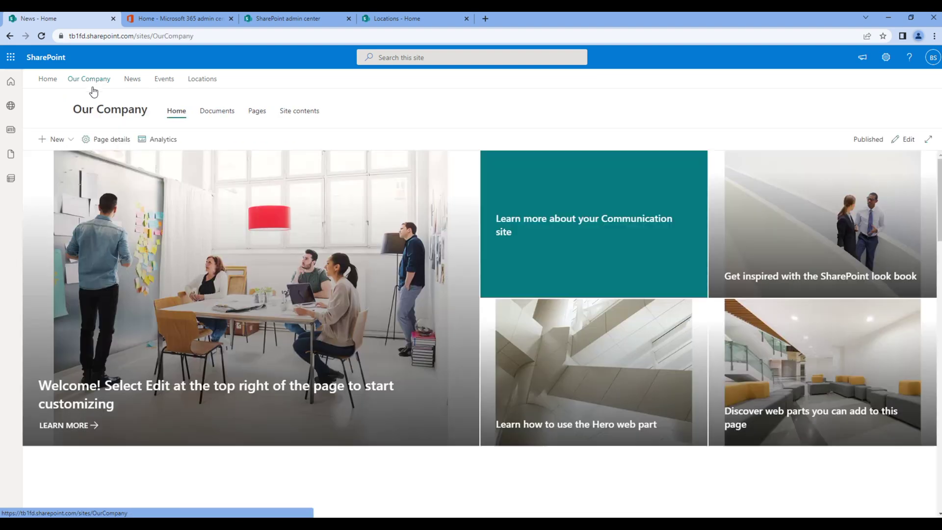
{"action": "left_click", "coordinate": [49, 81]}
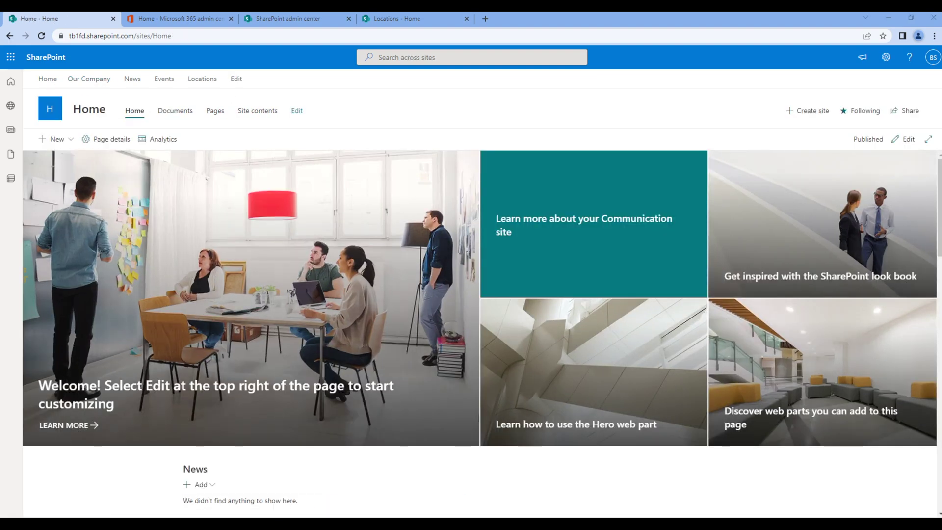